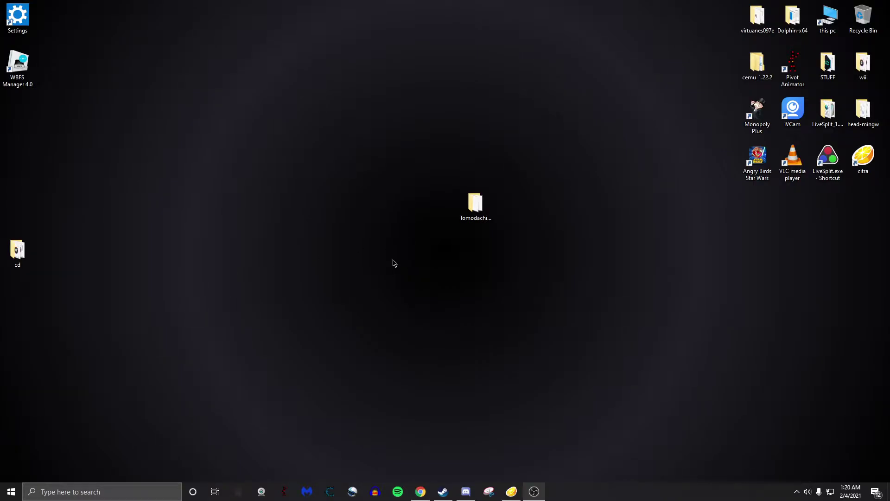
Open the Tomodachi-Life-Save-Editor.4.0.0.Omicron folder from the desktop in File Explorer
right_click(485, 214)
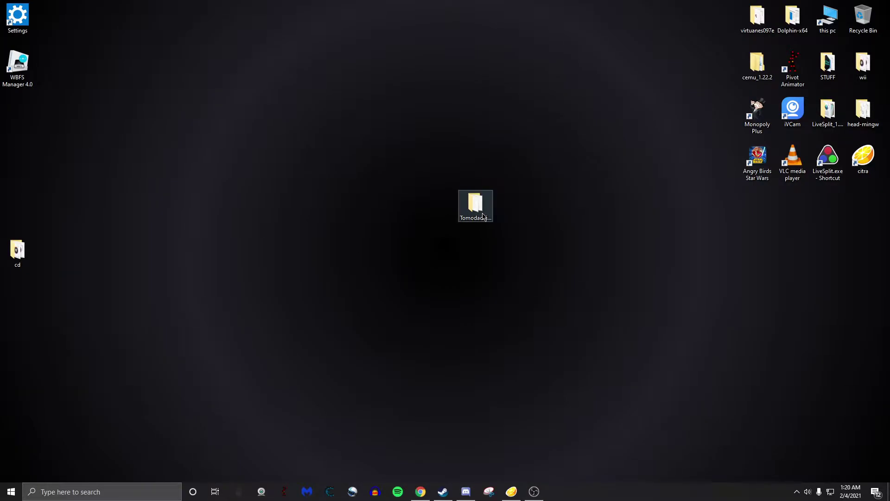
click(545, 191)
click(349, 173)
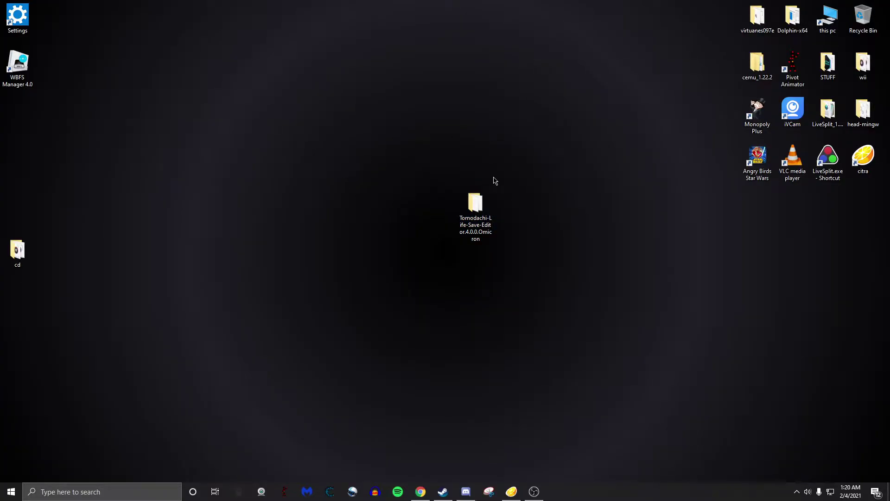
double_click(476, 211)
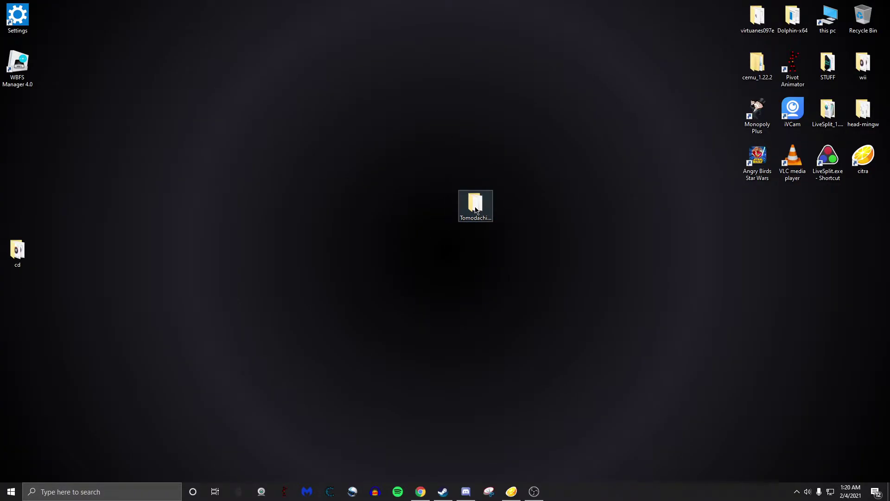
Open Tomodachi Life's save data location from Citra's game list
click(511, 491)
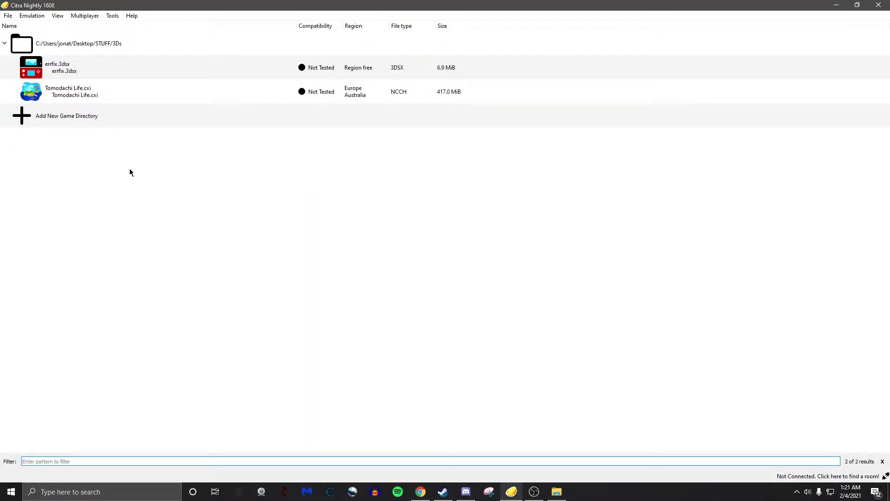
right_click(96, 89)
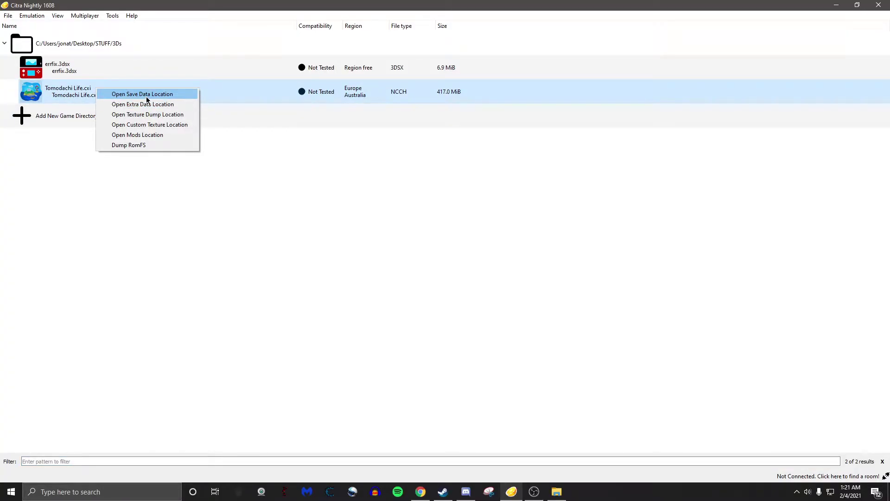
click(146, 96)
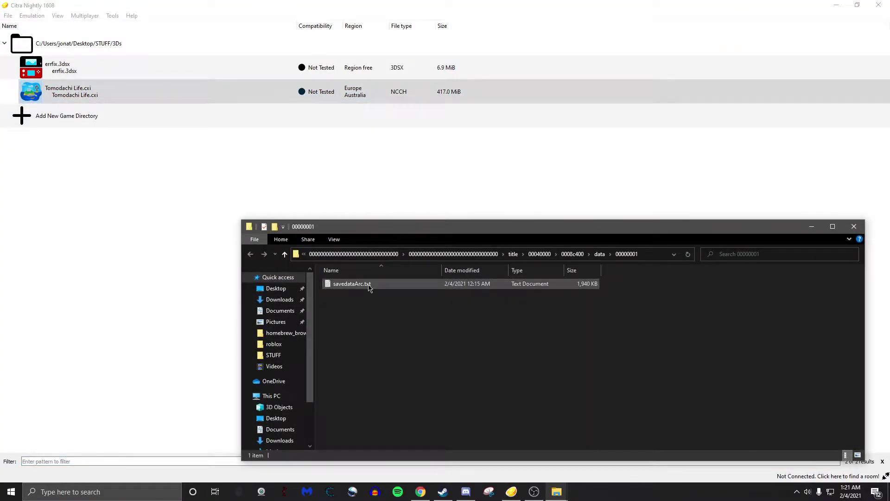
Copy savedataArc.txt to the clipboard and minimize Citra
click(370, 288)
right_click(369, 285)
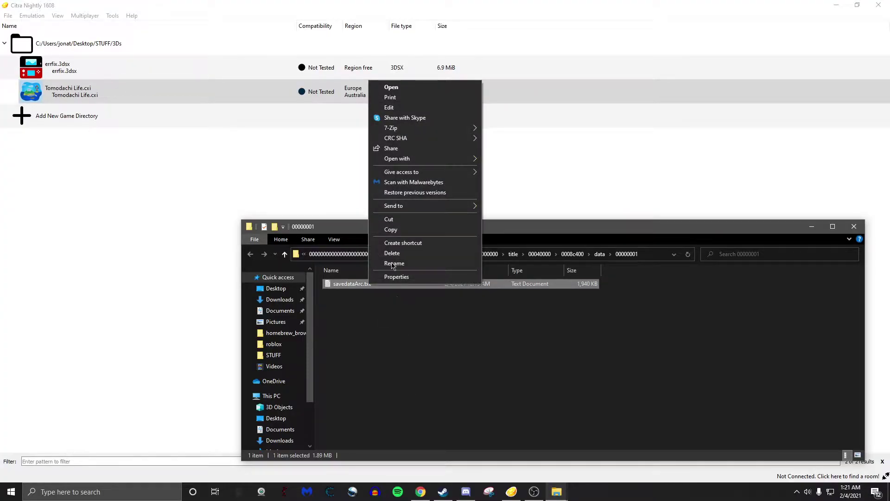
click(398, 230)
click(832, 5)
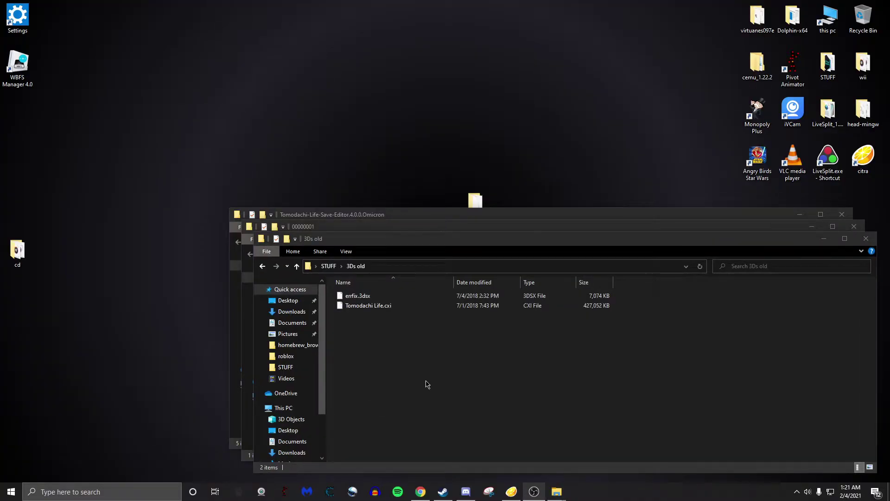
Paste savedataArc.txt into the 3Ds old folder as a backup and close that window
click(426, 384)
right_click(426, 384)
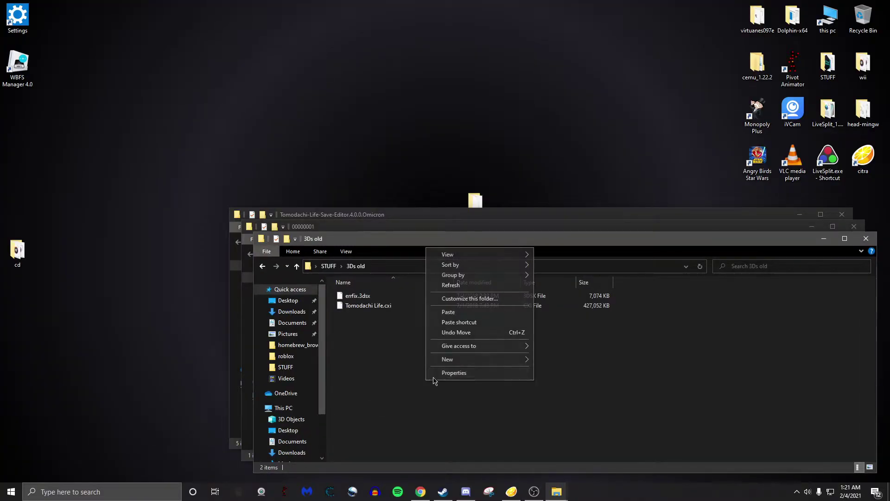
click(470, 314)
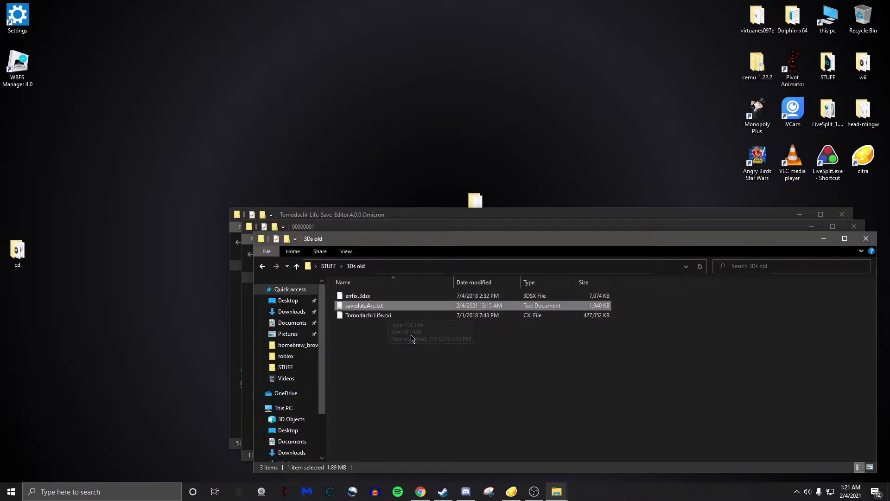
click(388, 348)
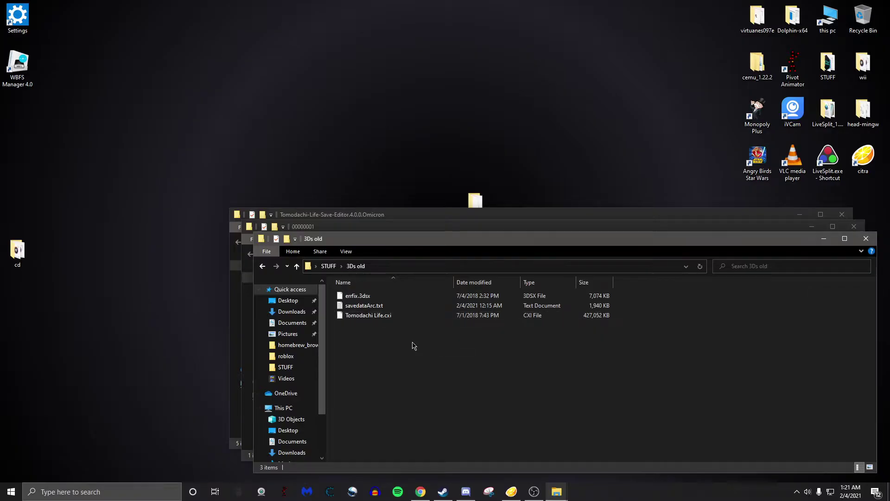
click(870, 238)
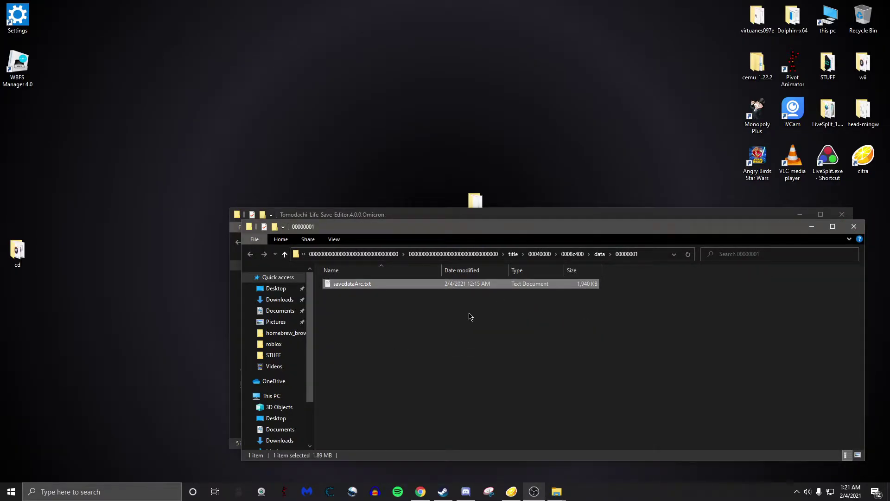
Move the 00000001 save-data window to the top and launch Tomodachi-Life-Save-Editor.exe
click(469, 314)
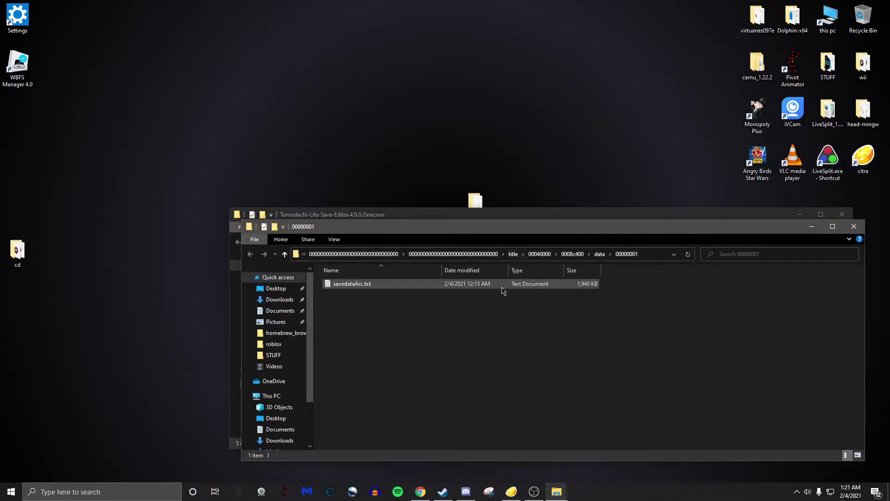
drag(473, 239, 452, 32)
click(456, 386)
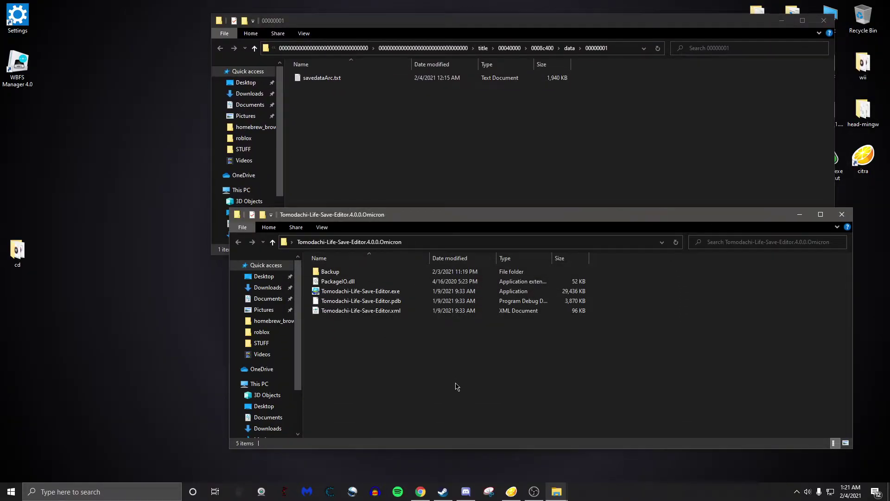
drag(507, 217, 509, 219)
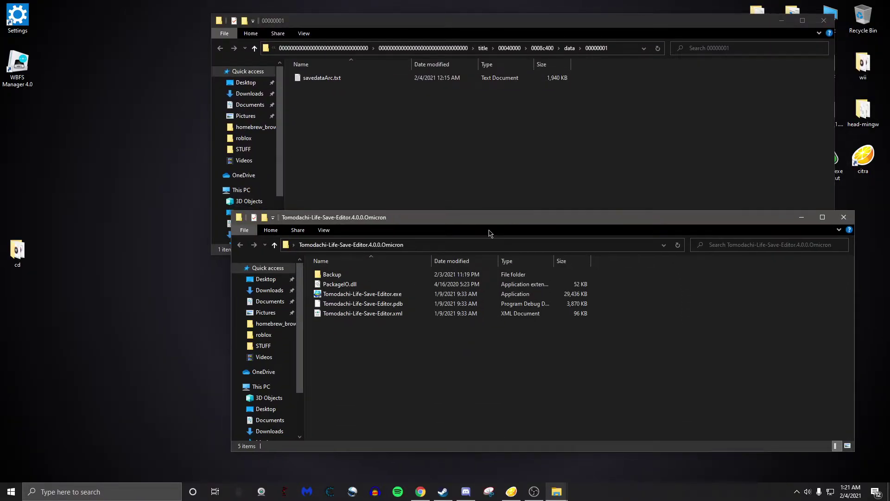
click(357, 294)
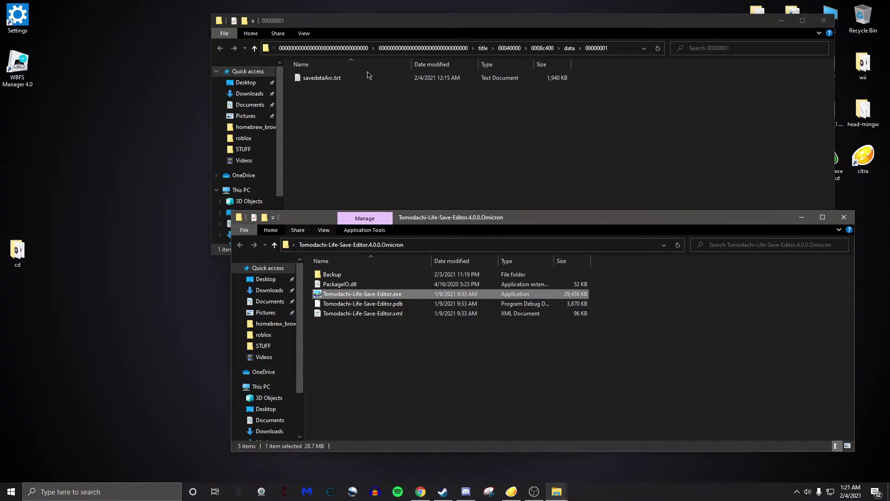
click(630, 49)
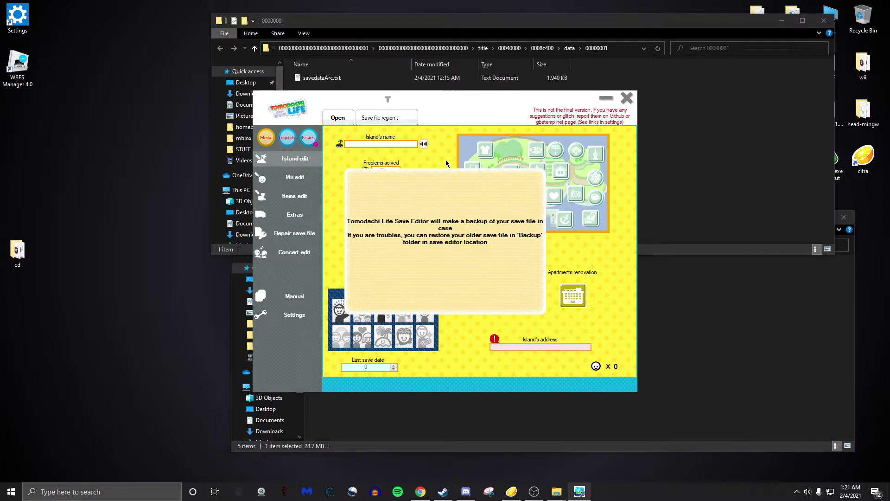
Load savedataArc.txt from Recent files as a USA-region save
click(439, 225)
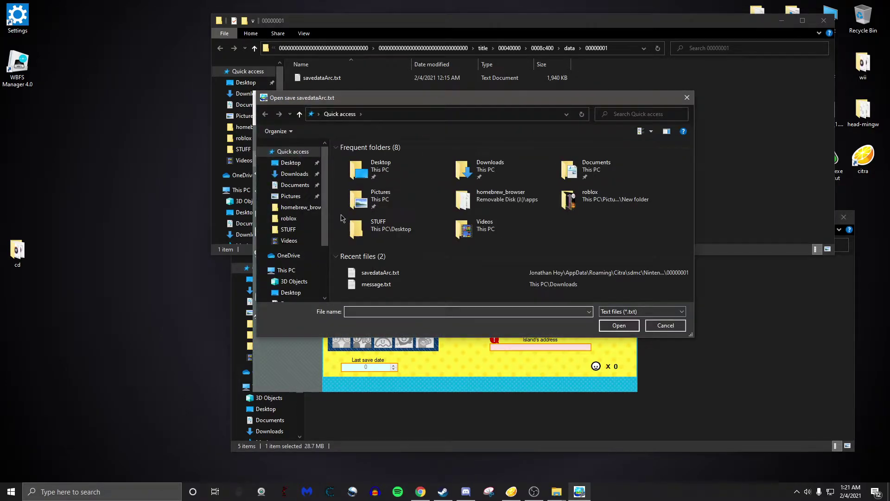
click(414, 272)
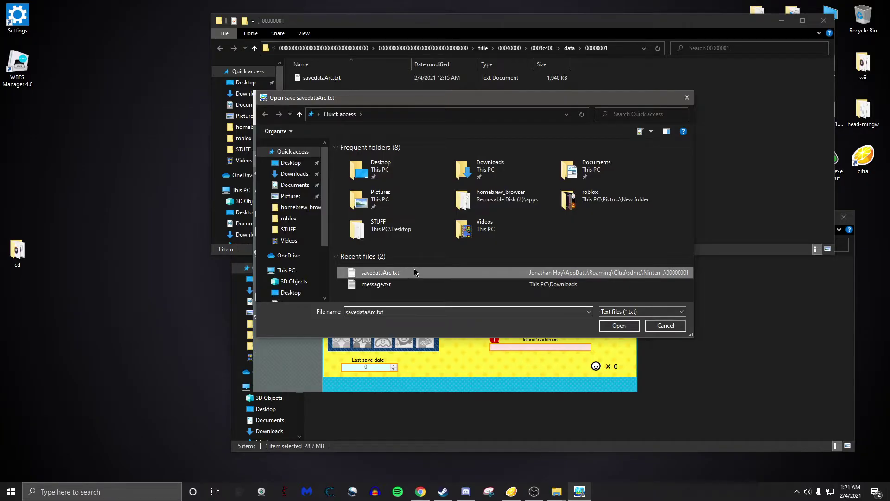
double_click(414, 272)
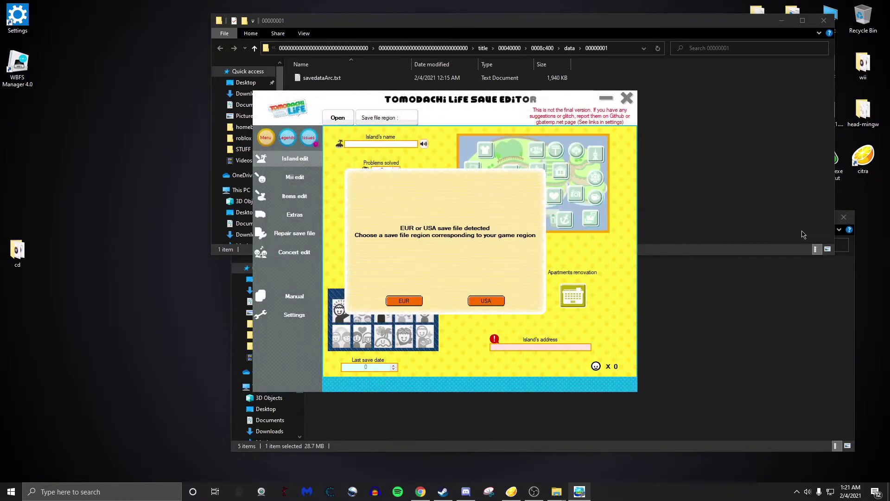
click(491, 302)
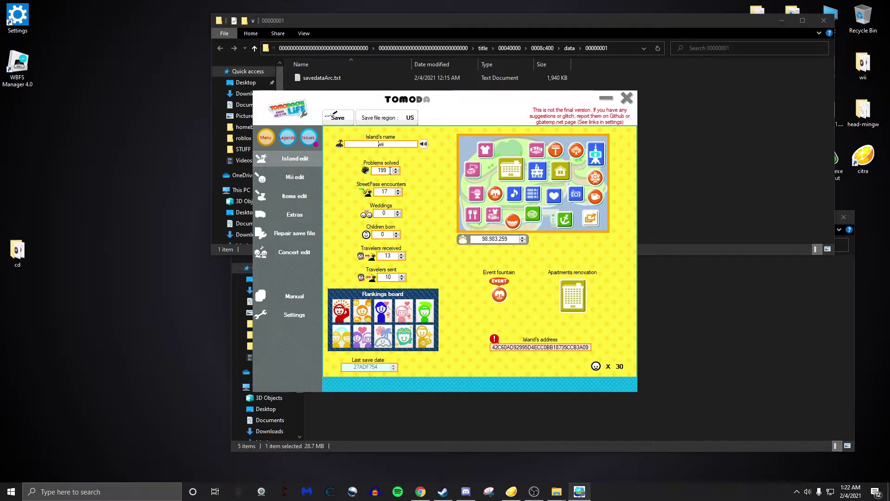
click(303, 177)
click(295, 195)
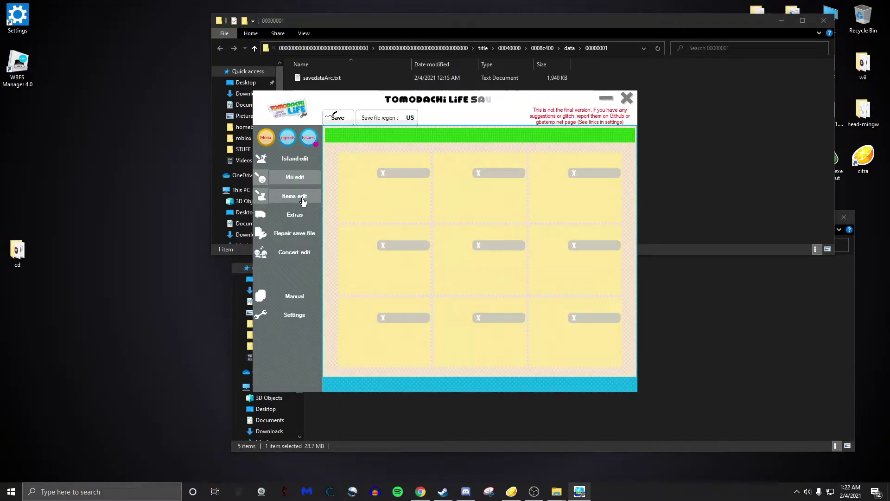
click(308, 215)
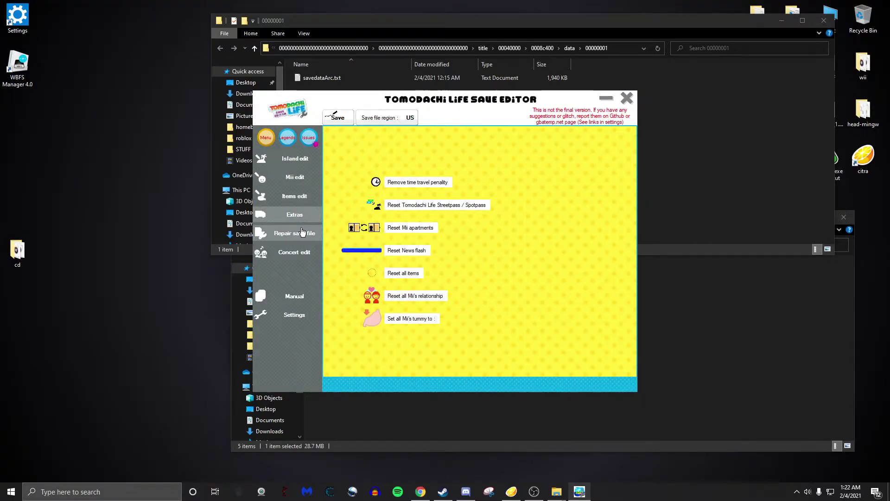
click(297, 235)
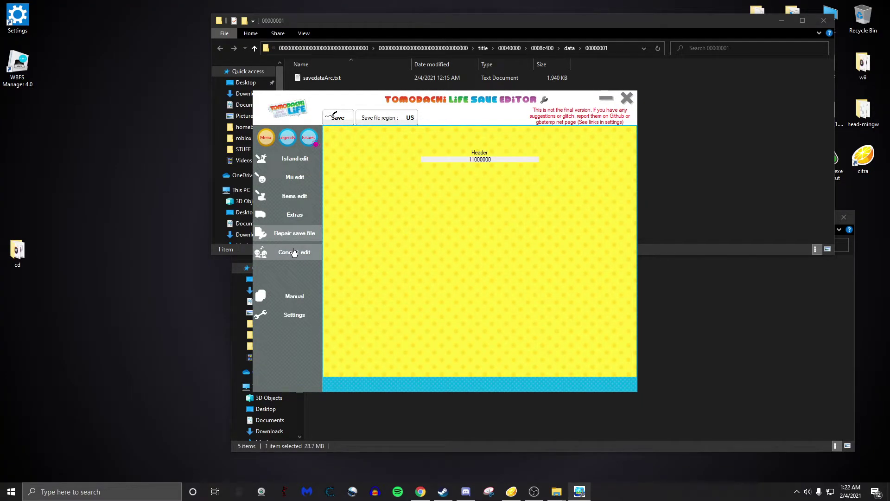
click(294, 252)
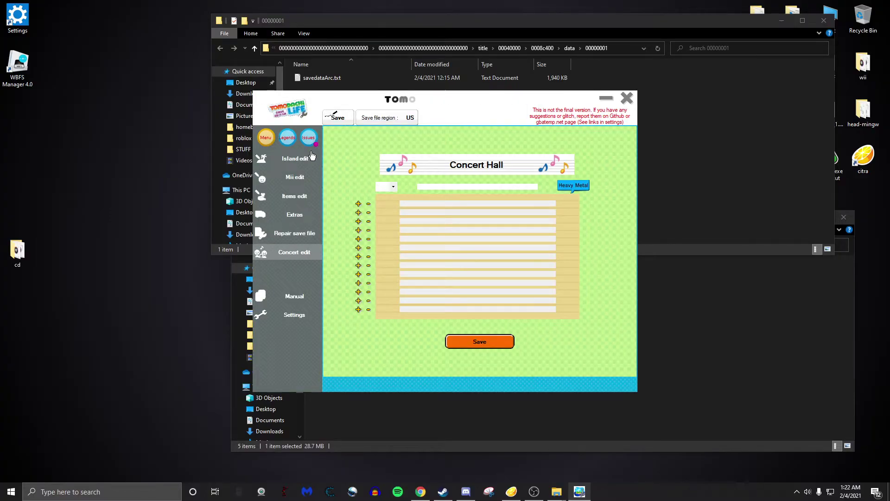
click(310, 158)
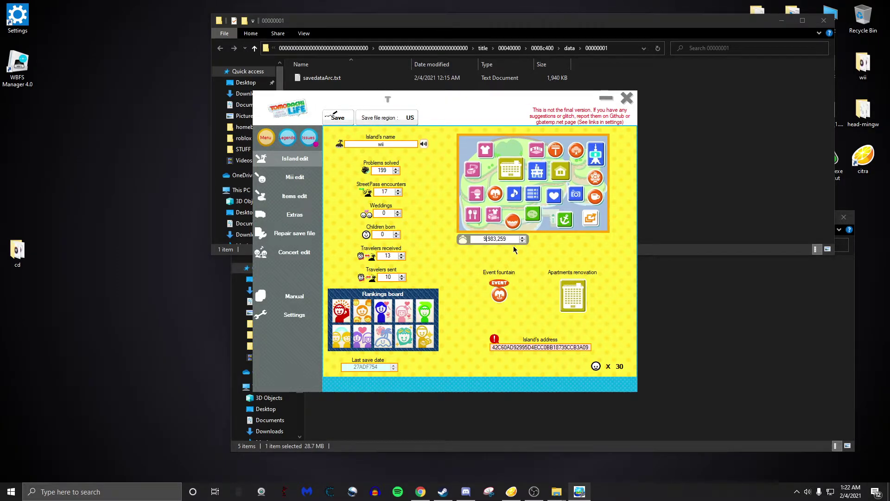
Change the island money to 99,999,999 and save the file
text(9)
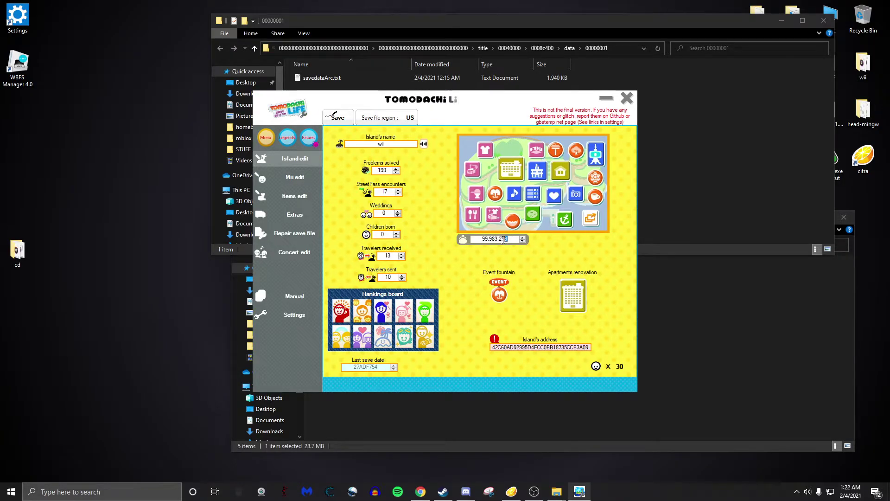
drag(517, 239, 492, 241)
text(99,9)
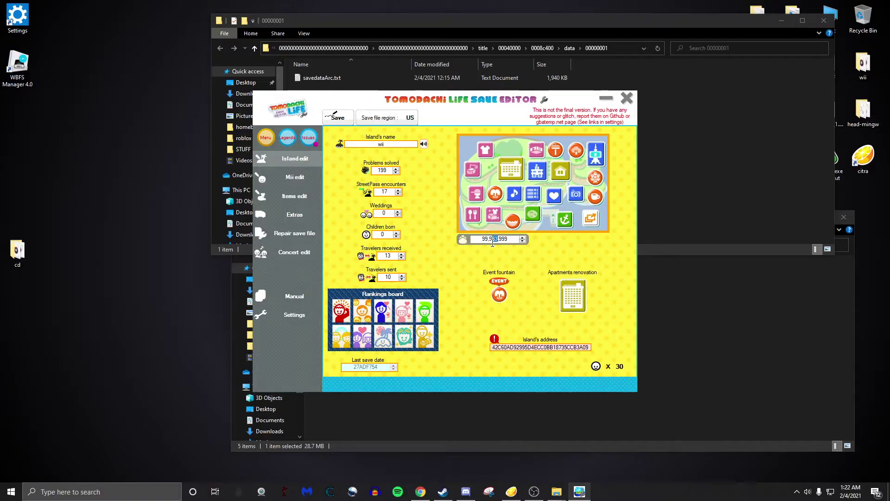
text(99)
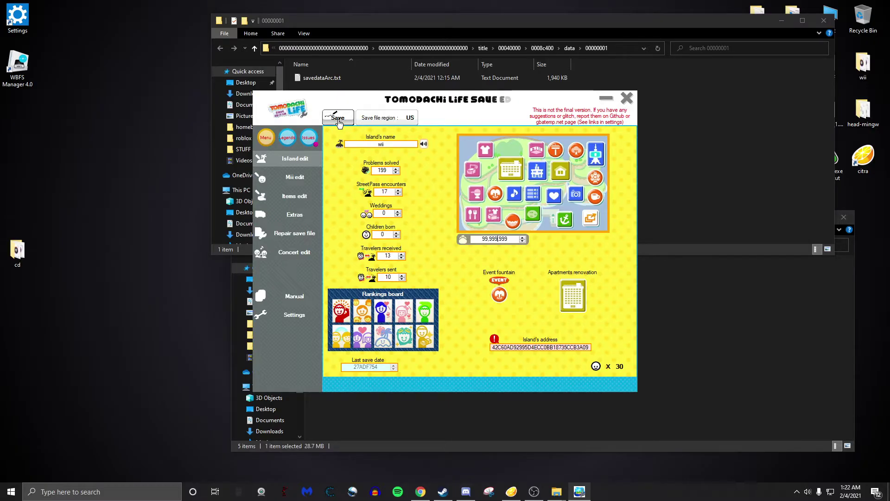
click(338, 120)
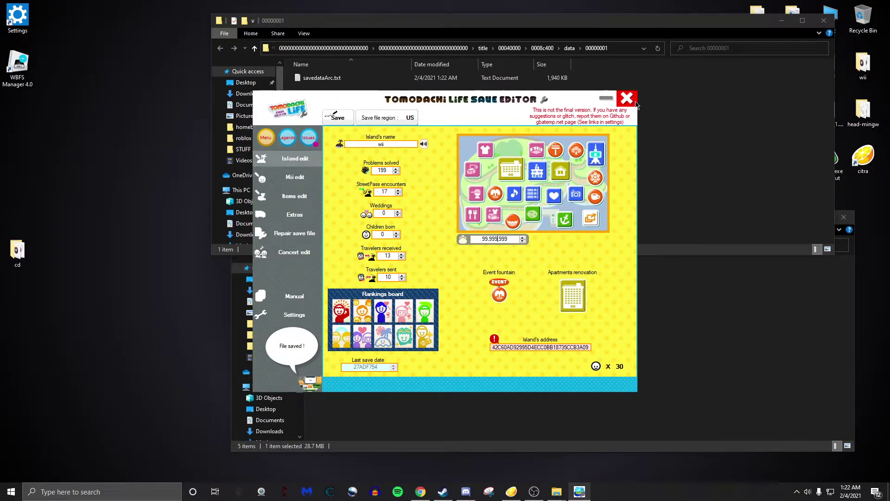
Close the save editor and both File Explorer windows
click(627, 98)
click(820, 22)
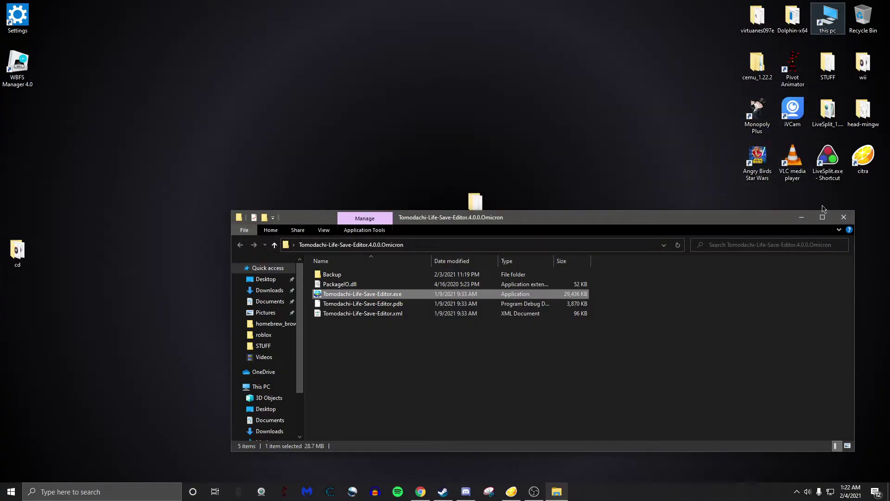
click(843, 216)
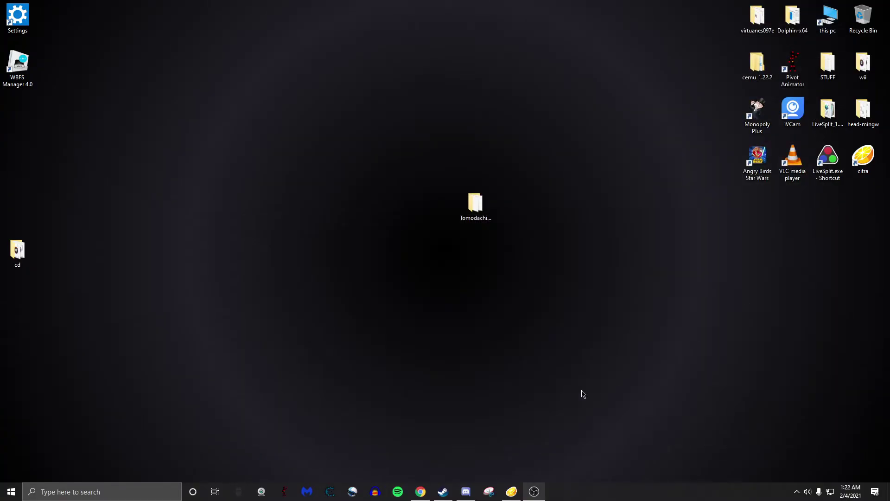
Restore Citra and pass the title screen to reach the island map showing €999,999.99
click(511, 494)
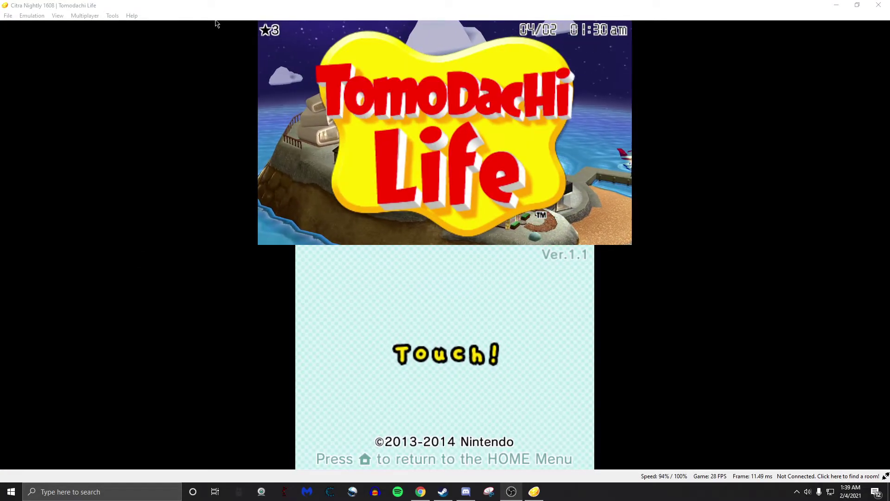
click(213, 12)
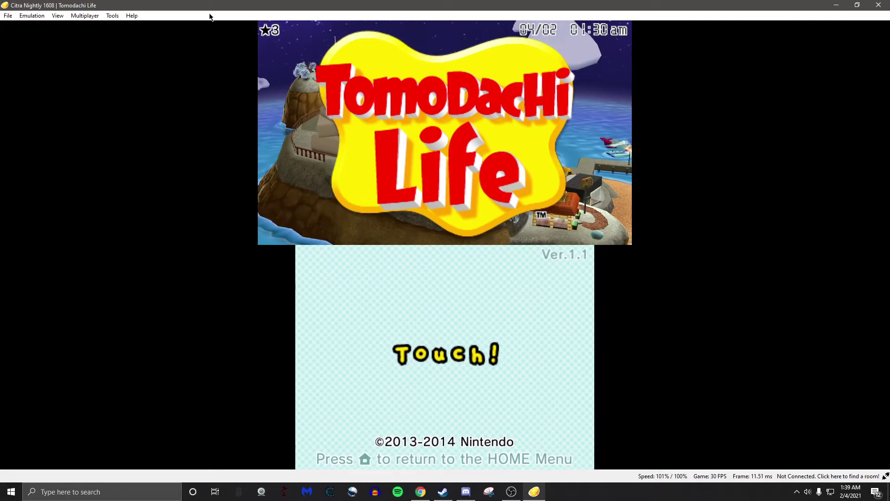
click(448, 370)
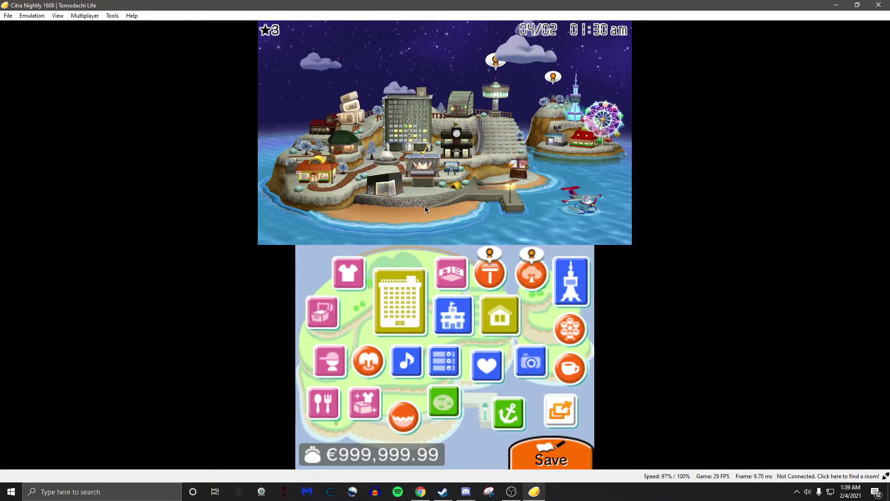
click(509, 412)
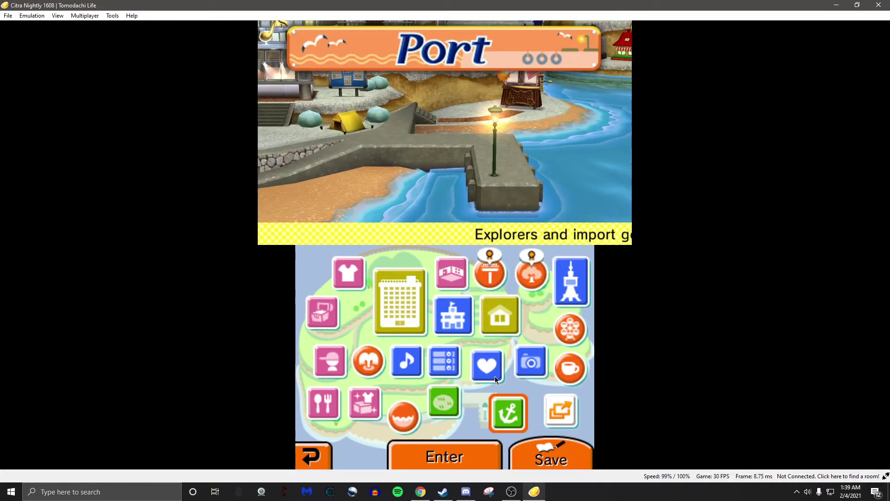
click(445, 404)
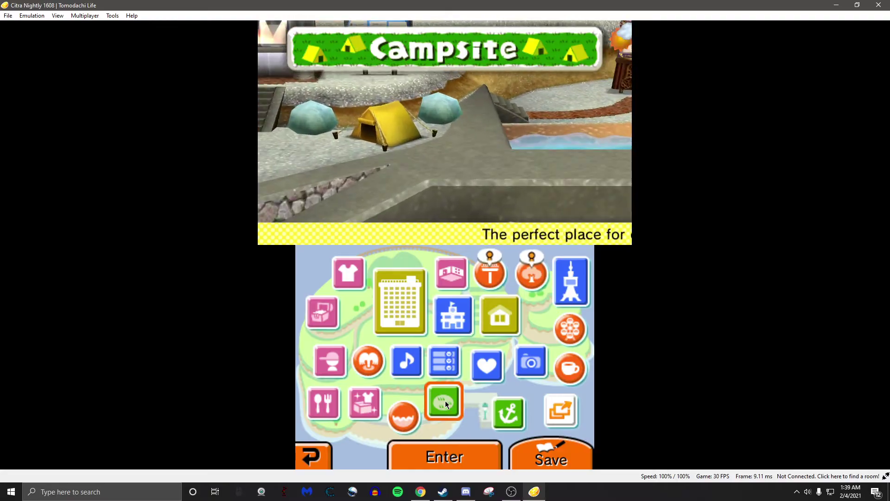
click(495, 269)
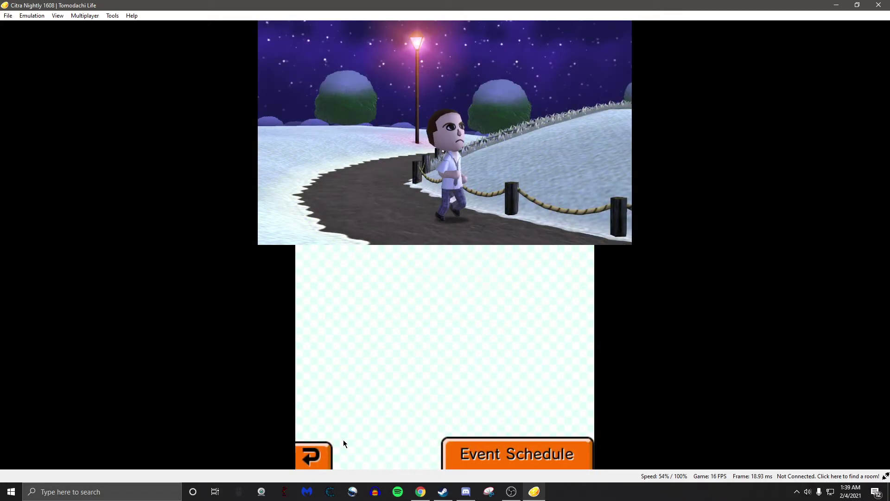
click(313, 455)
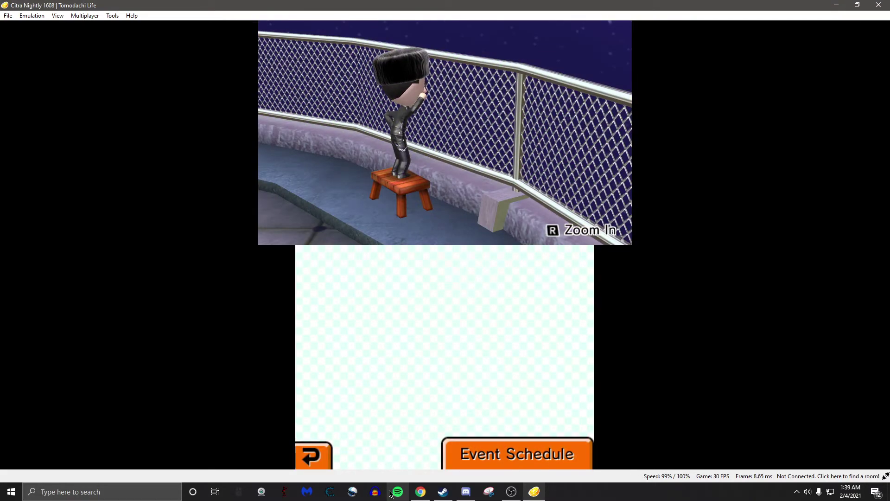
click(302, 457)
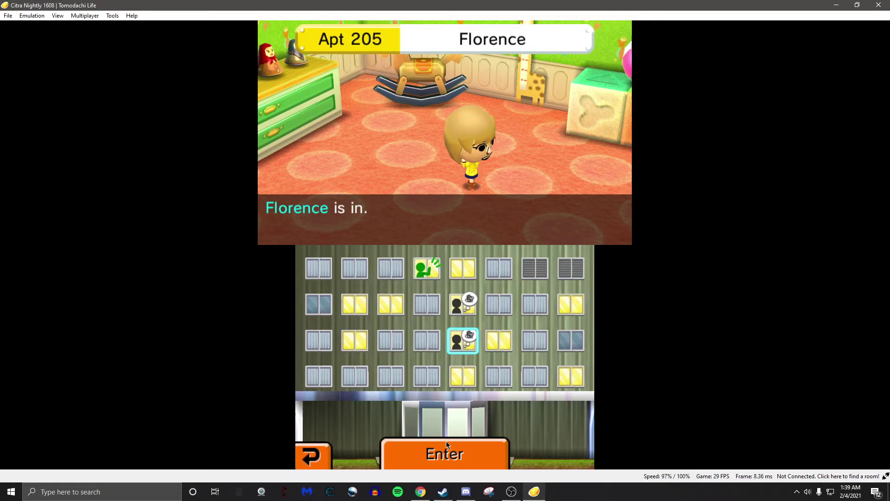
click(429, 374)
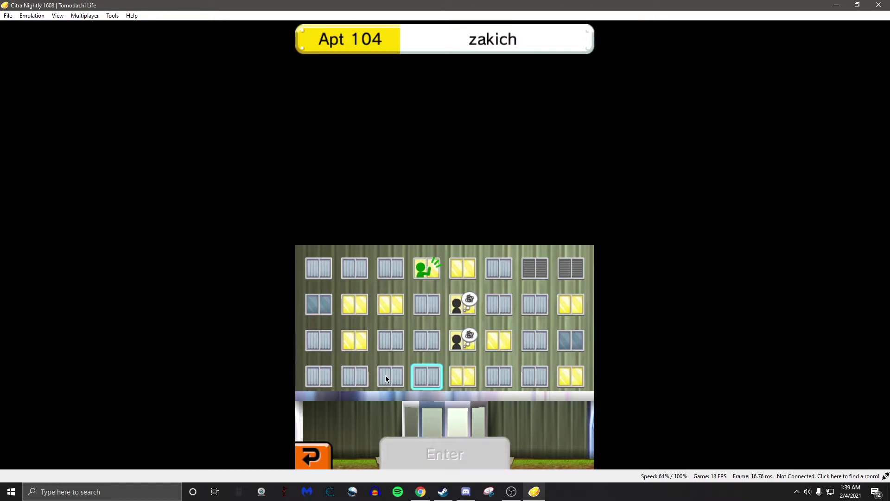
click(385, 375)
click(355, 378)
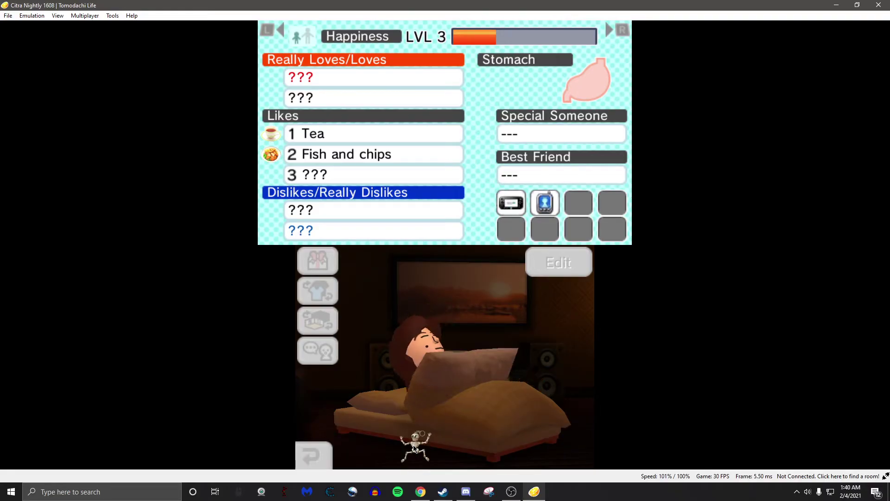
click(414, 447)
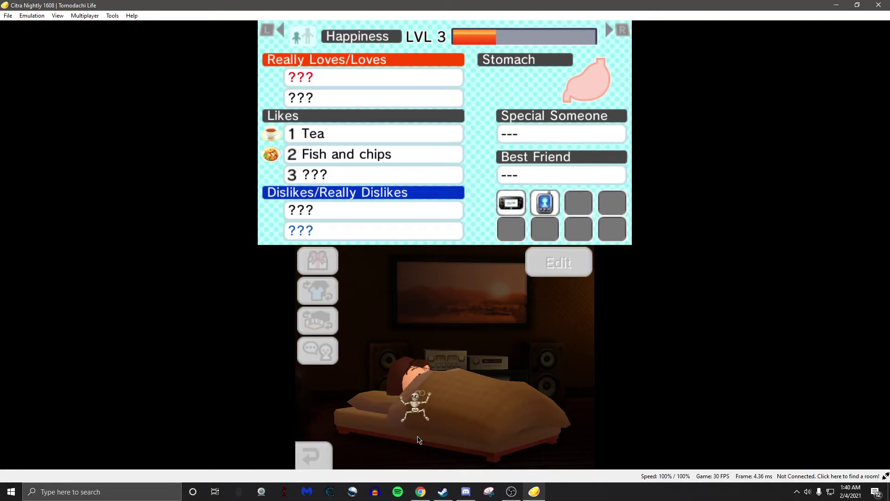
click(315, 460)
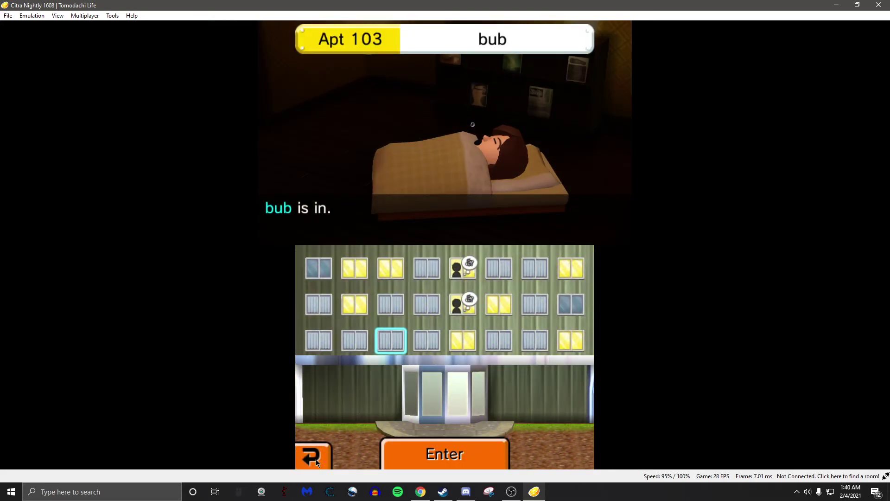
click(318, 456)
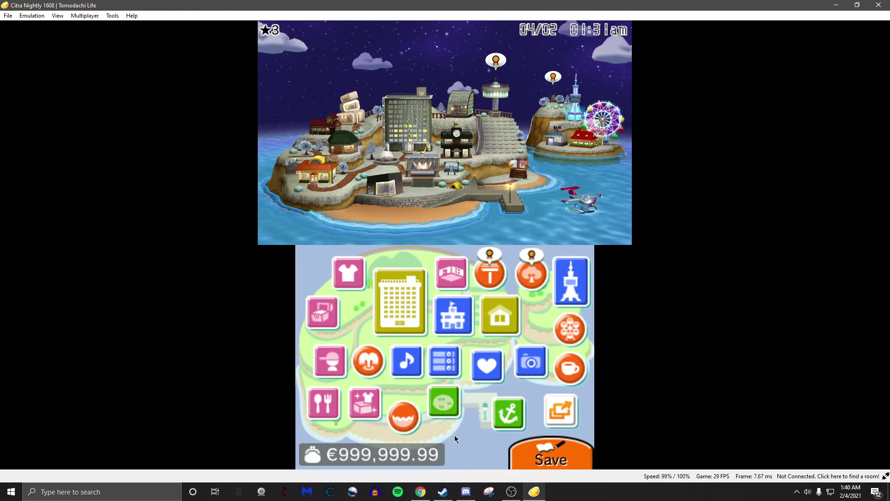
Preview Image Share, Photo Studio, Café and Amusement Park, then enter the Supermarket
click(565, 412)
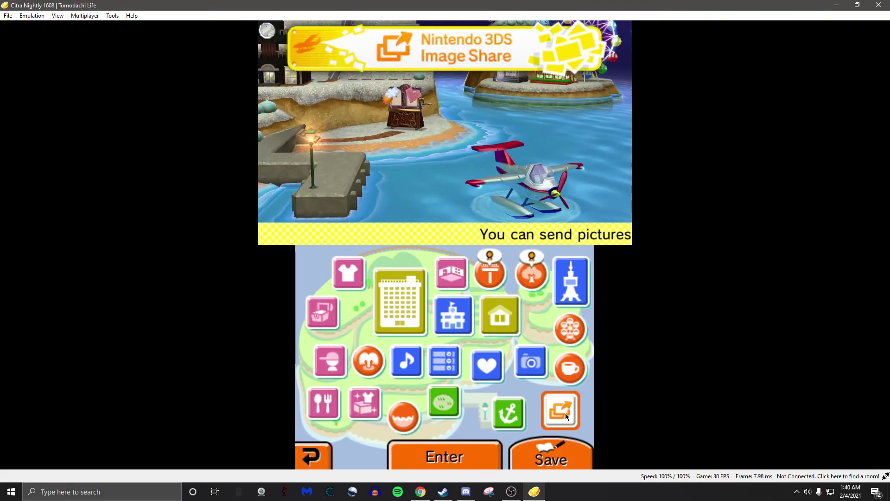
click(535, 369)
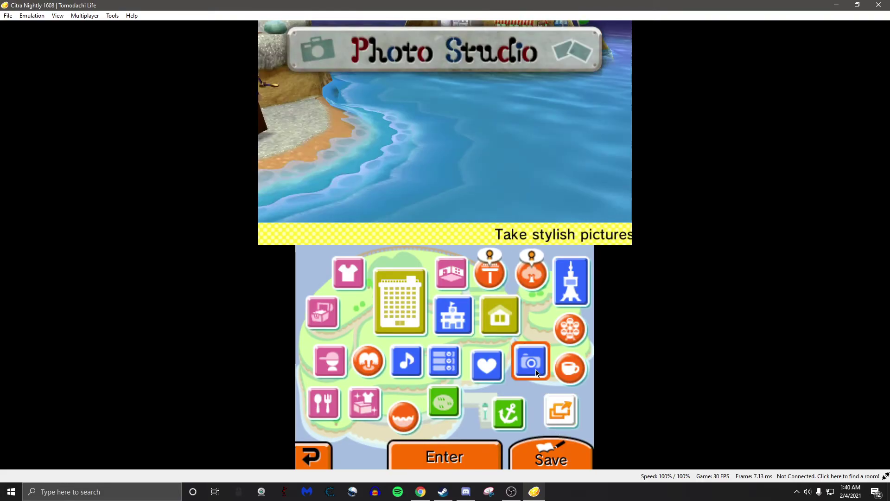
click(571, 373)
click(573, 338)
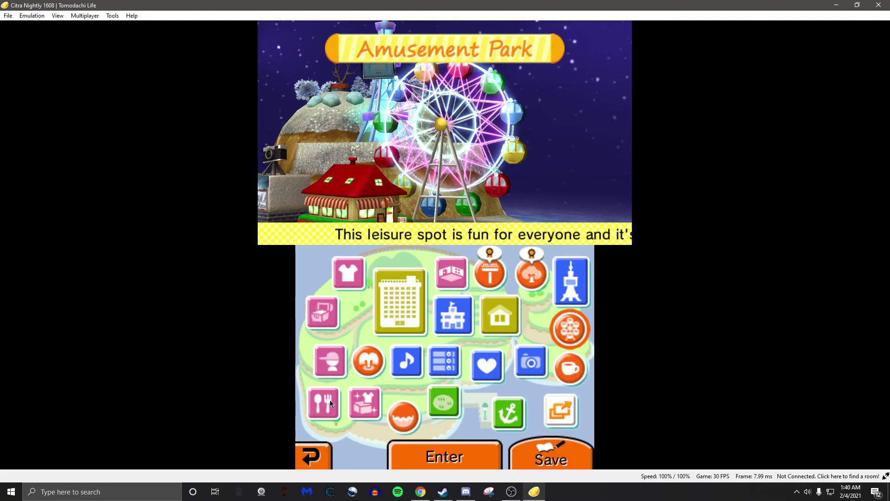
click(330, 399)
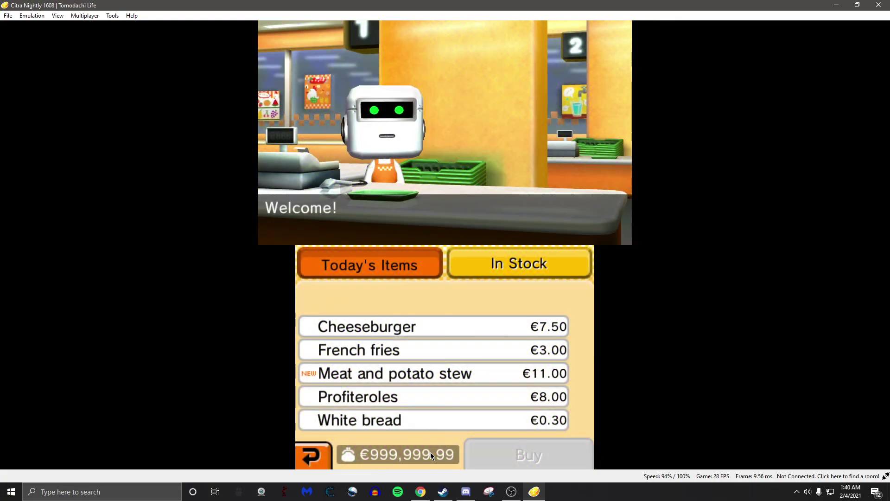
Browse the In Stock list's Sweets, Drinks and food categories, then exit the supermarket
click(486, 276)
click(456, 299)
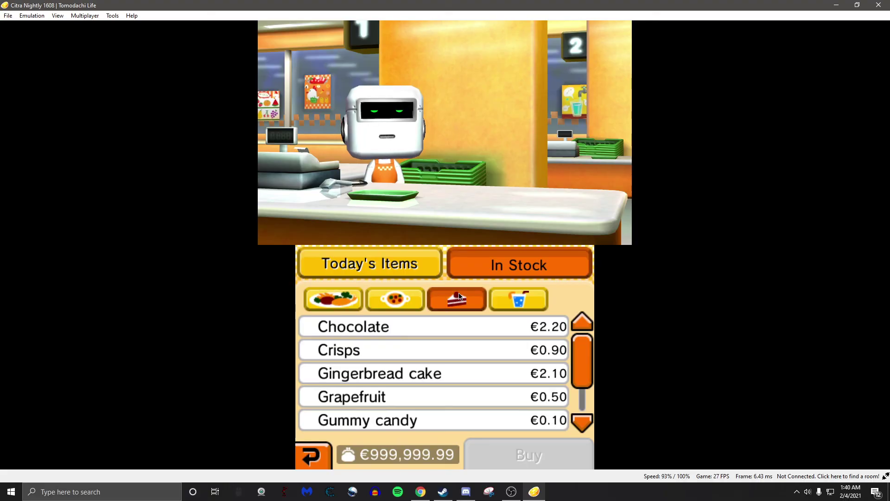
click(520, 301)
click(377, 296)
click(310, 454)
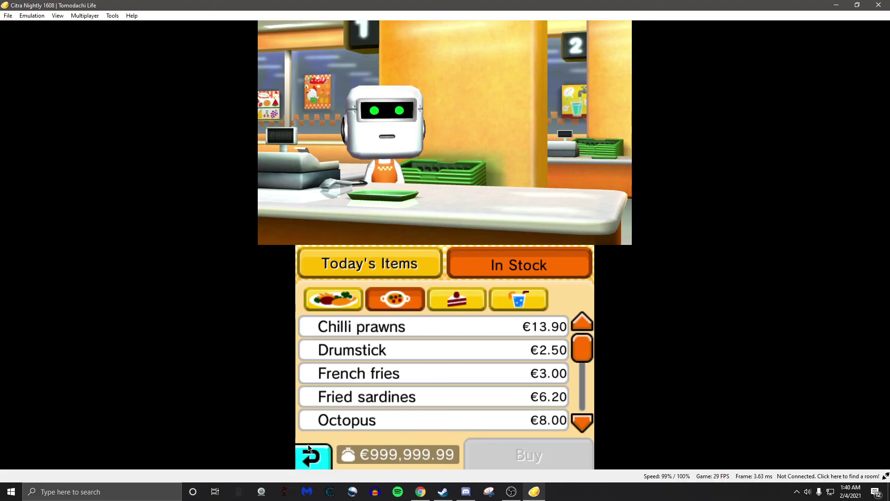